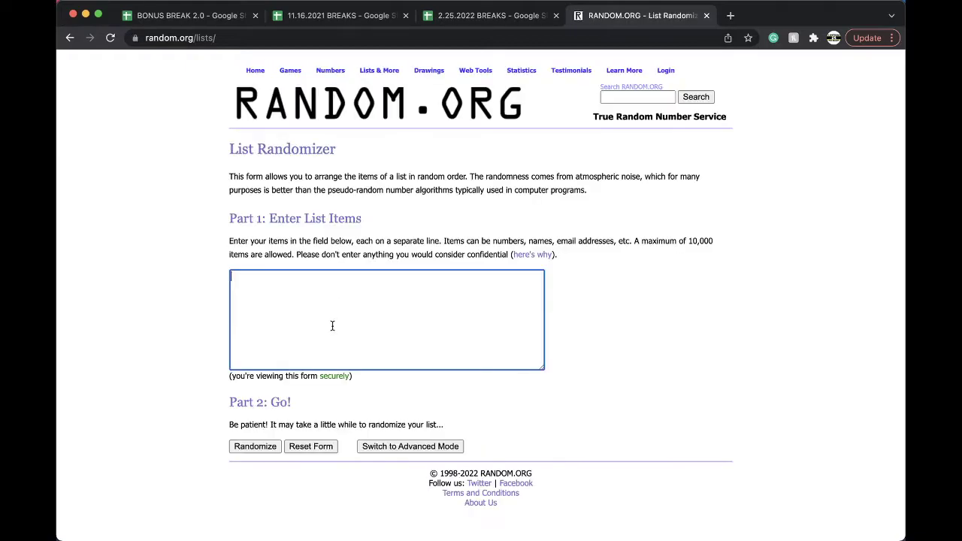
# Paste the column E numbers into the List Randomizer and randomize the list several times
pyautogui.click(257, 447)
pyautogui.scroll(-10, 272, 420)
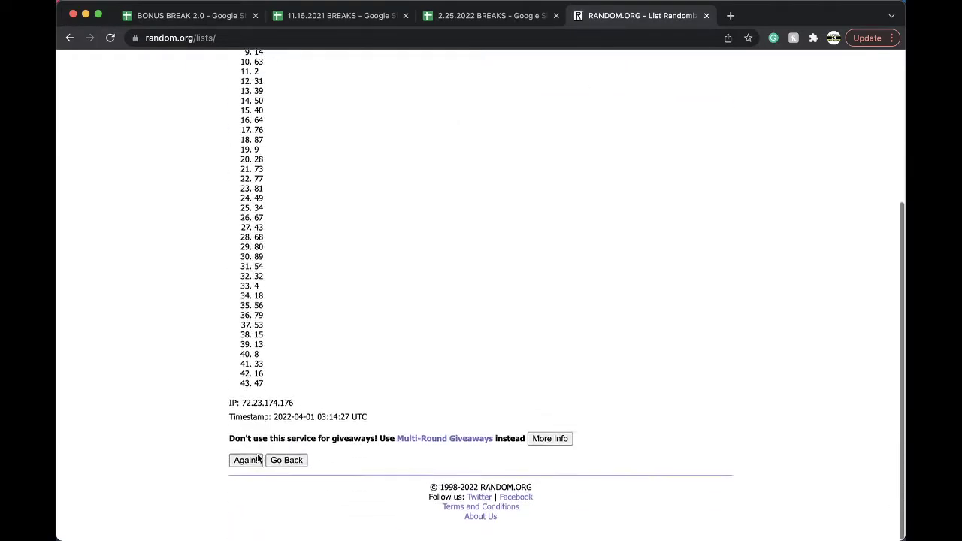
pyautogui.click(246, 456)
pyautogui.scroll(-10, 250, 466)
pyautogui.click(250, 465)
pyautogui.scroll(-10, 249, 462)
pyautogui.scroll(-10, 249, 461)
pyautogui.click(249, 462)
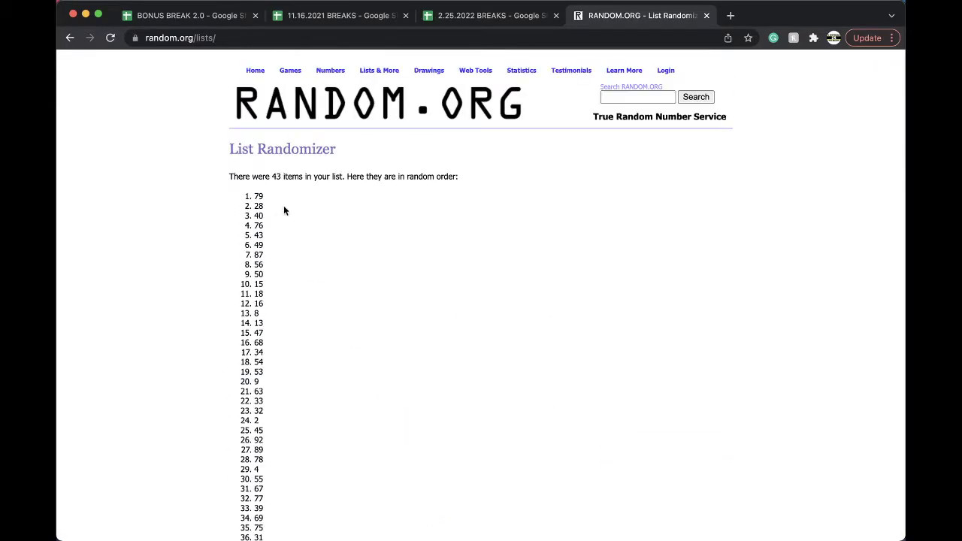
# Switch to the 2.25.2022 BREAKS spreadsheet and fill the column E cell containing 79 with orange
pyautogui.click(488, 15)
pyautogui.scroll(-5, 489, 285)
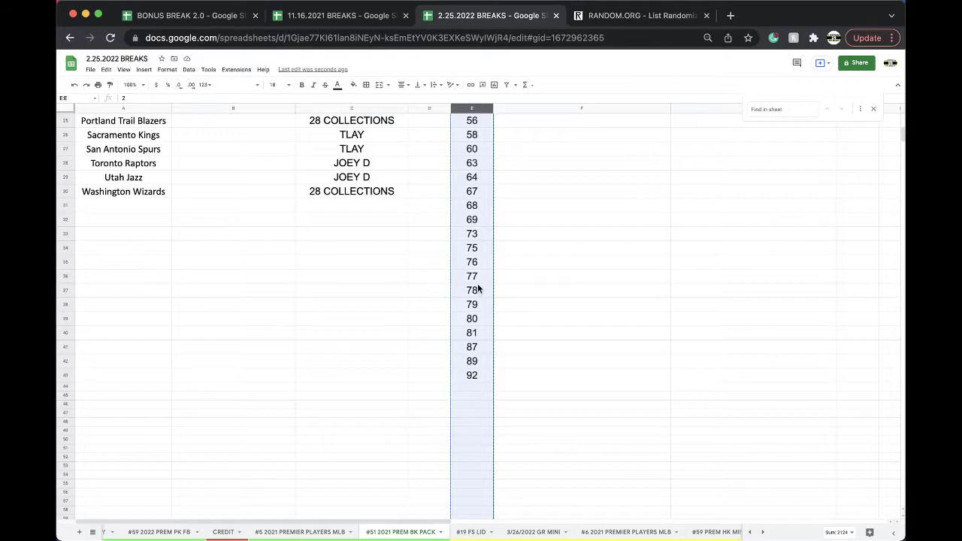
pyautogui.click(473, 305)
pyautogui.click(354, 85)
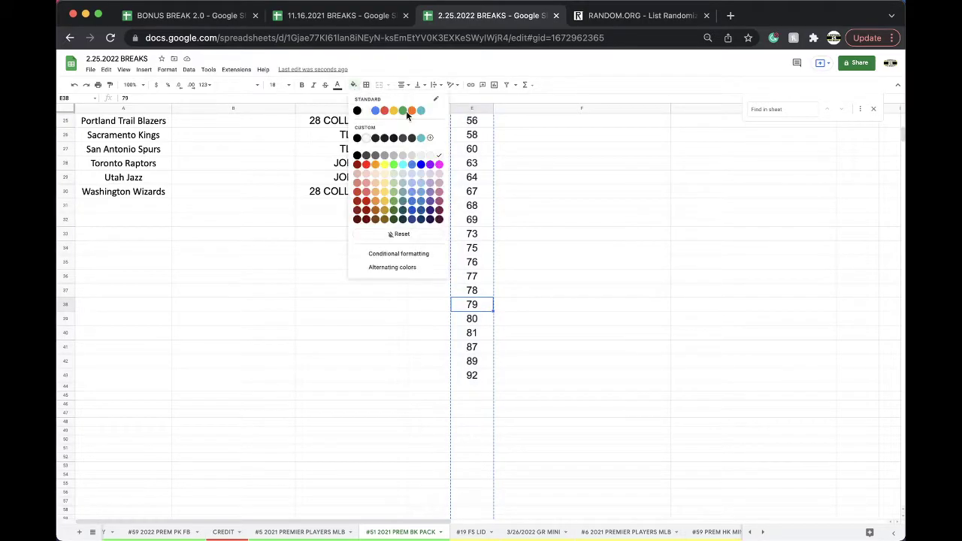
pyautogui.click(409, 116)
# Duplicate the #51 2021 PREM BK PACK sheet and rename the copy "#52 2021 PREM BK PACK"
pyautogui.click(438, 533)
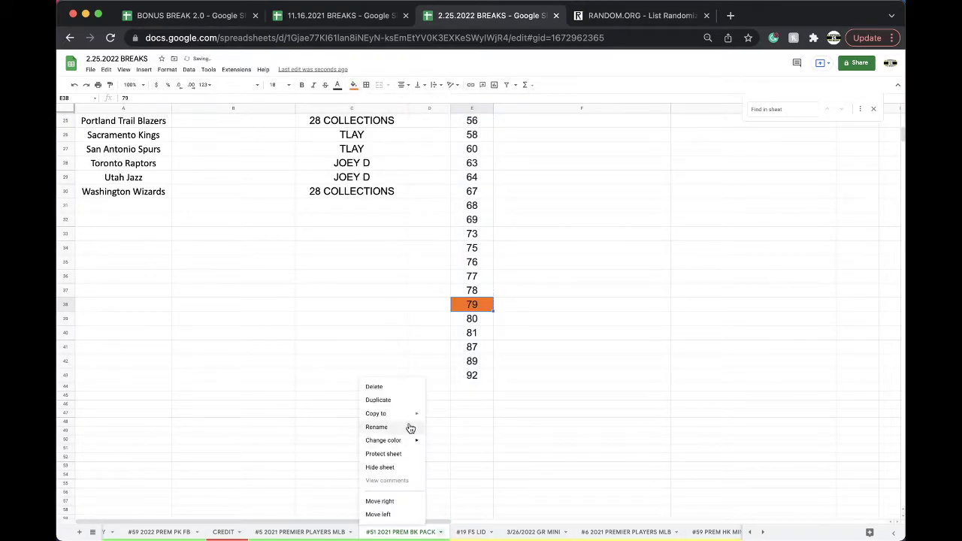
pyautogui.press('Return')
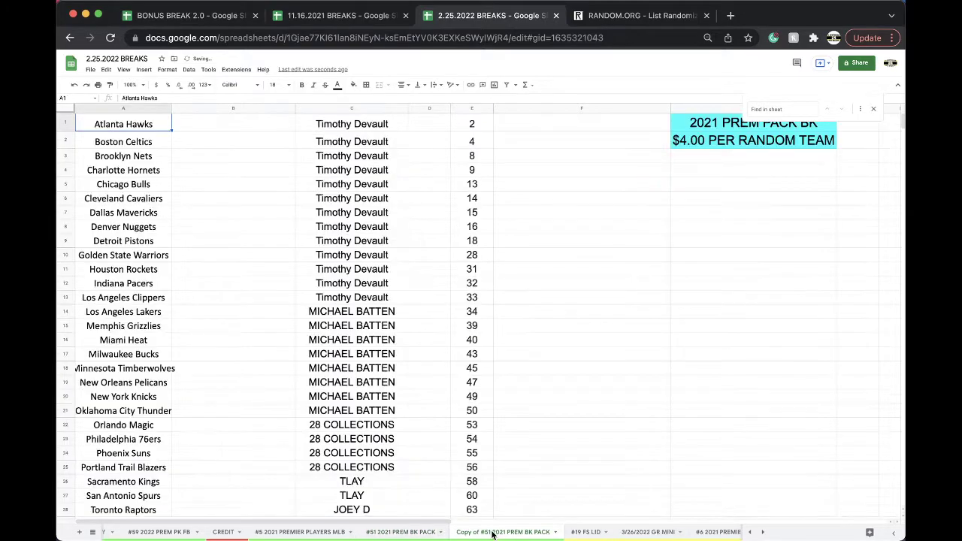
pyautogui.moveTo(494, 535); pyautogui.dragTo(414, 531)
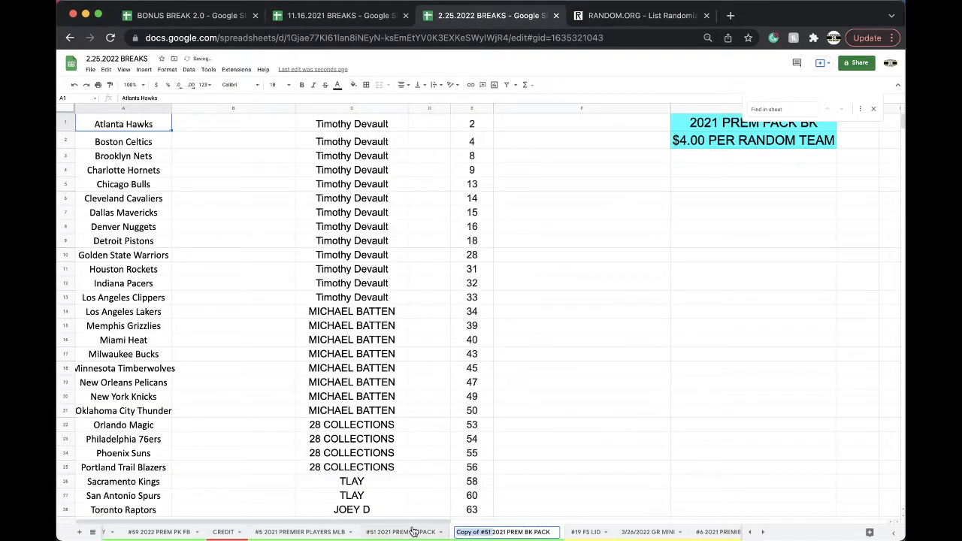
pyautogui.write('#52')
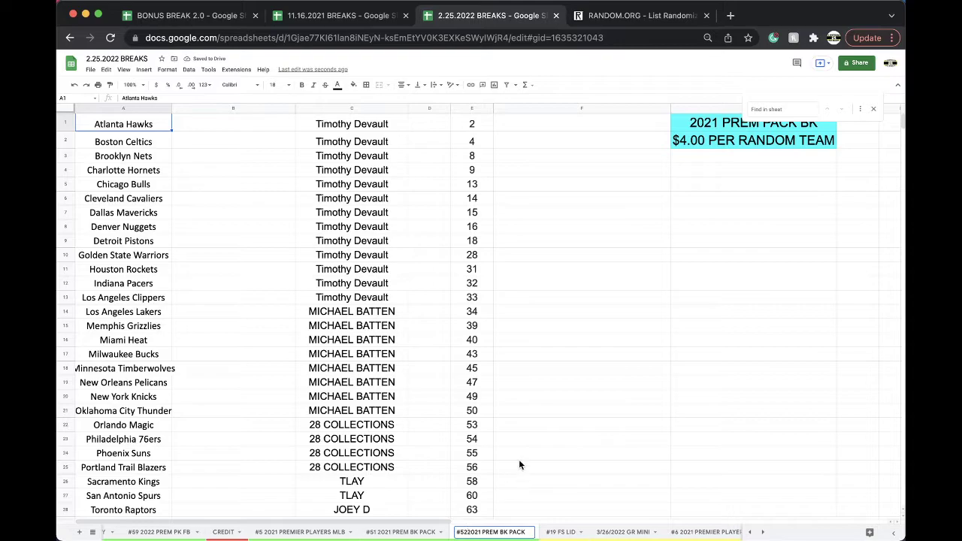
pyautogui.click(517, 468)
# Change the #52 sheet's tab color to yellow and clear all buyer names from its column C
pyautogui.rightClick(504, 532)
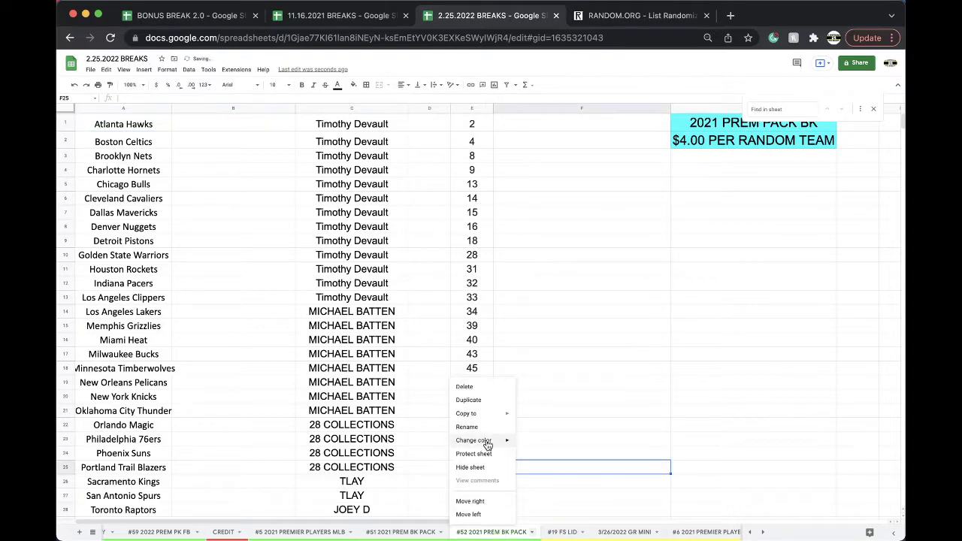
pyautogui.moveTo(488, 442)
pyautogui.click(335, 126)
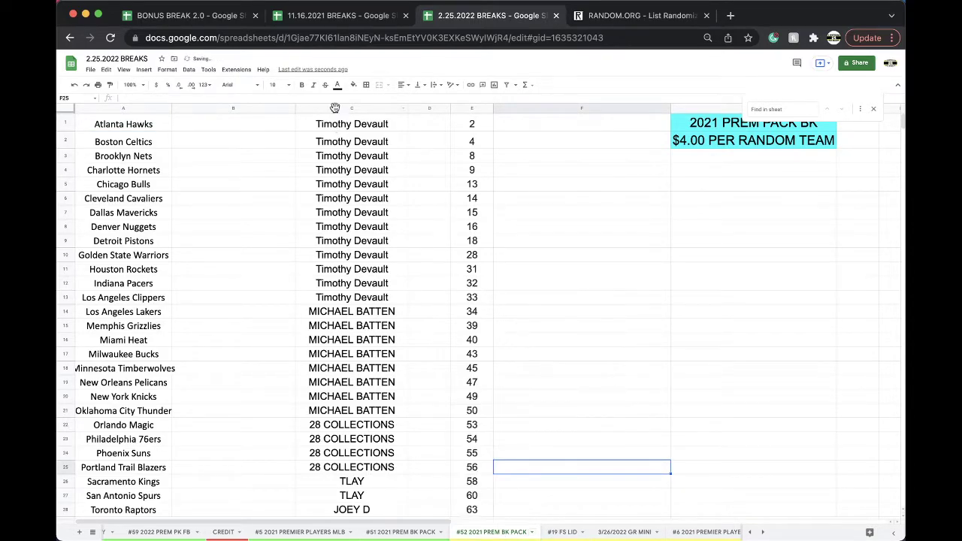
pyautogui.click(335, 107)
pyautogui.press('Delete')
# Delete the row containing the orange 79 cell from the #52 2021 PREM BK PACK sheet
pyautogui.scroll(-5, 421, 204)
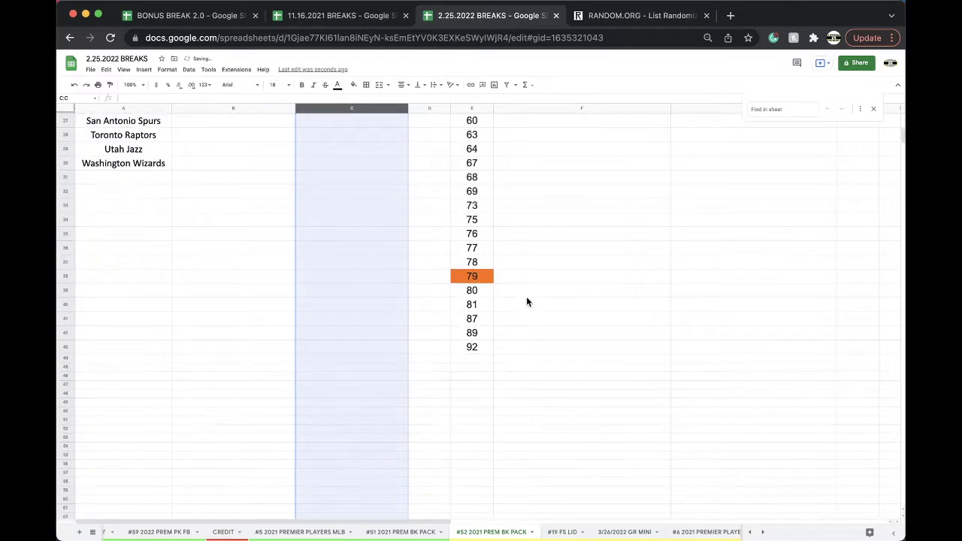
pyautogui.click(480, 281)
pyautogui.rightClick(480, 281)
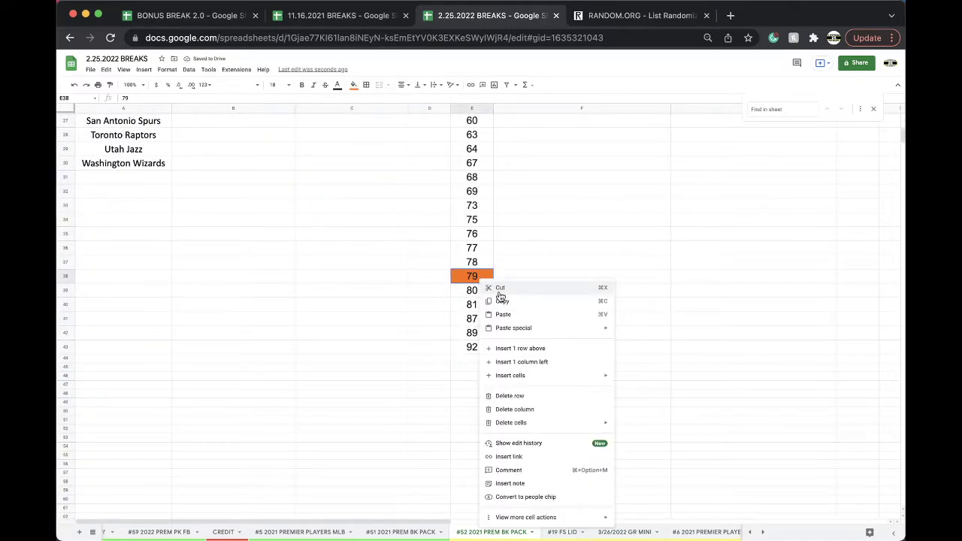
pyautogui.click(511, 396)
pyautogui.scroll(10, 511, 396)
# Move the #52 sheet to just after #6 2021 PREMIER PLAYERS MLB and return to the #51 2021 PREM BK PACK sheet
pyautogui.moveTo(496, 532); pyautogui.dragTo(730, 533)
pyautogui.click(316, 536)
pyautogui.scroll(8, 322, 475)
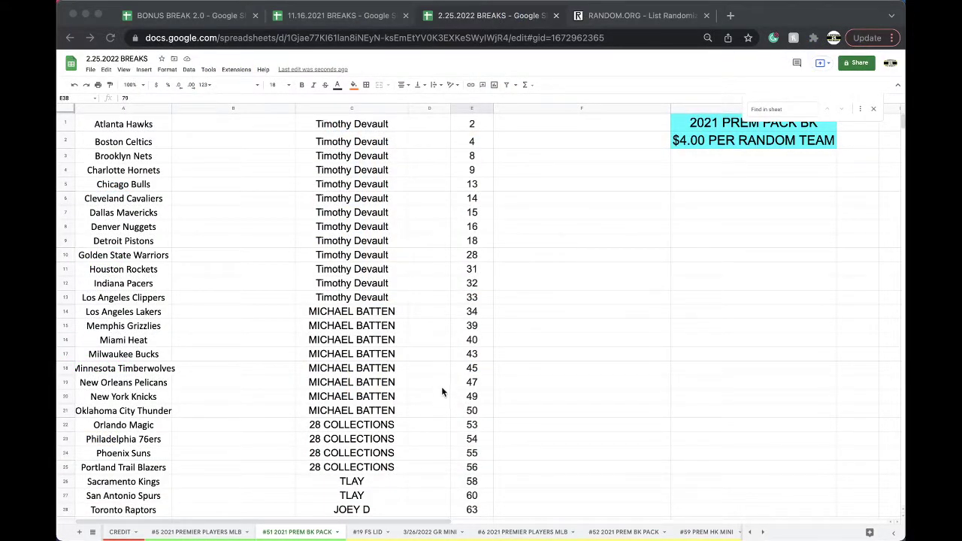
pyautogui.press('super+Tab')
# Review how many team spots each buyer holds in column C of the #51 sheet
pyautogui.moveTo(355, 318); pyautogui.dragTo(366, 412)
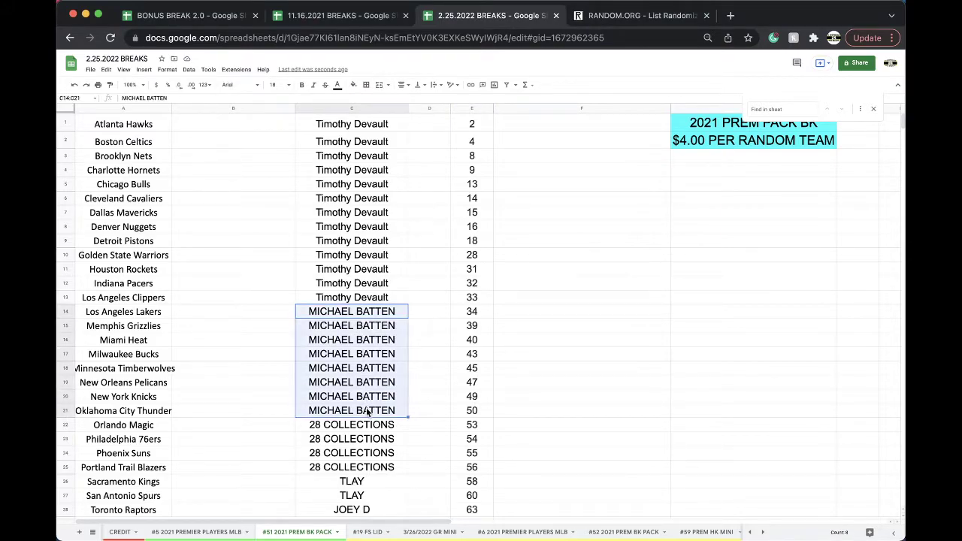
pyautogui.click(342, 298)
pyautogui.click(341, 311)
pyautogui.scroll(-2, 341, 311)
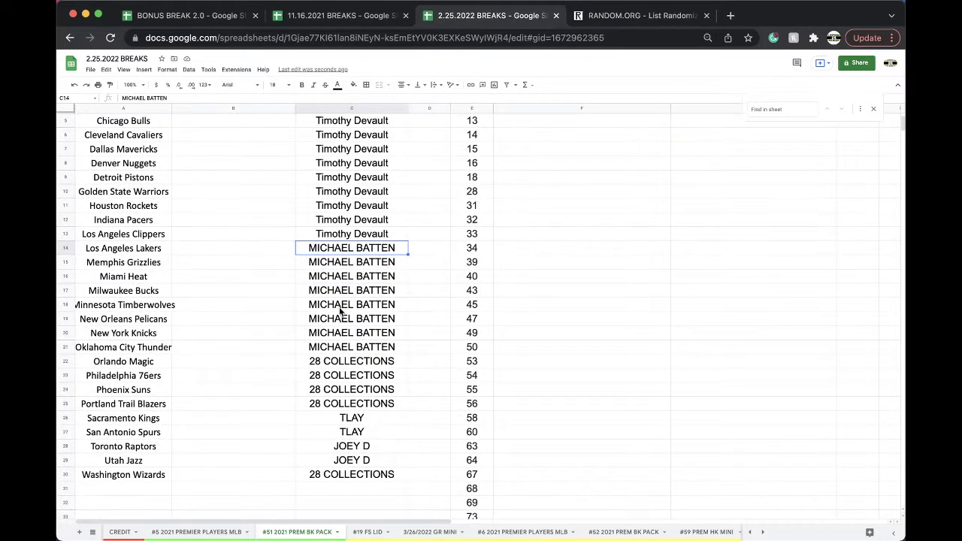
pyautogui.moveTo(340, 359); pyautogui.dragTo(340, 393)
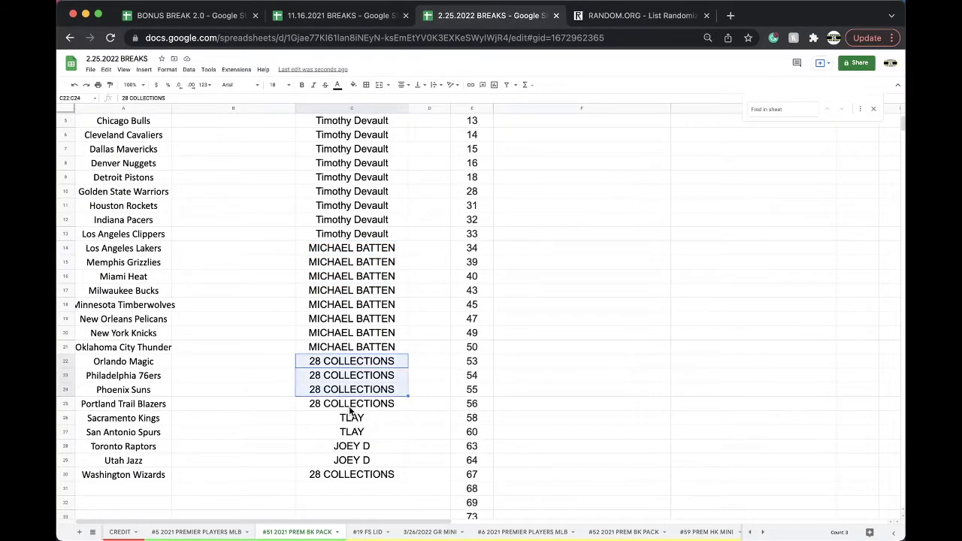
pyautogui.scroll(2, 357, 419)
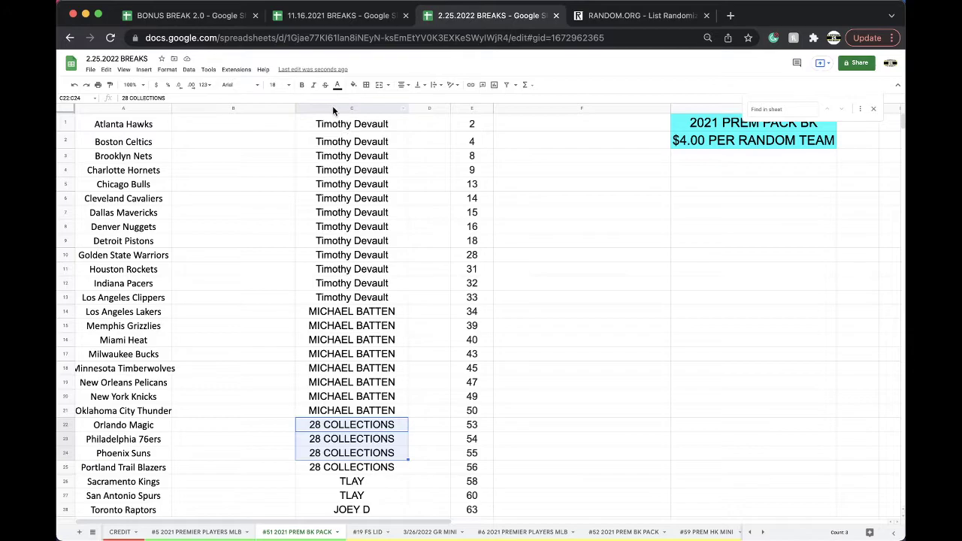
# Copy the buyer names in column C, close the find bar and open an empty RANDOM.ORG List Randomizer form
pyautogui.click(337, 108)
pyautogui.click(874, 109)
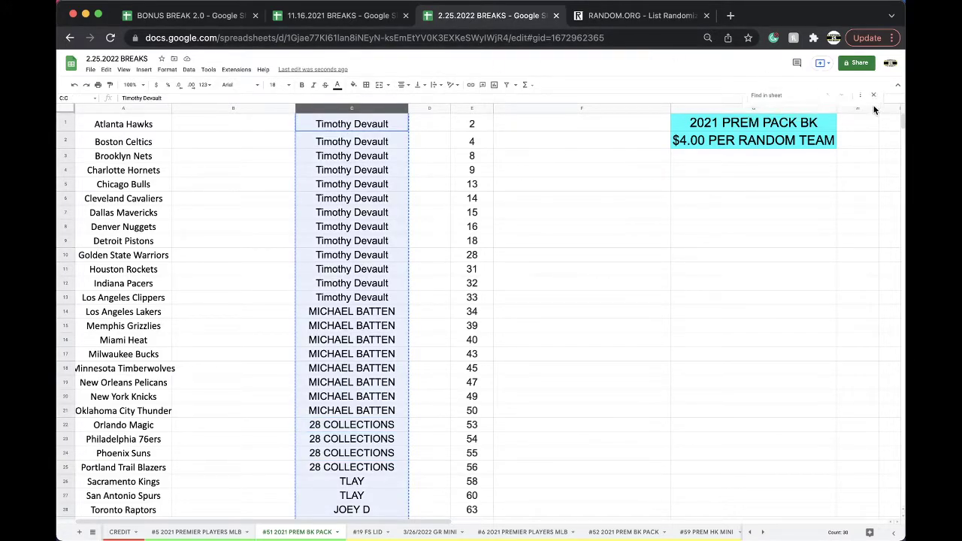
pyautogui.click(582, 15)
pyautogui.click(562, 35)
pyautogui.press('Return')
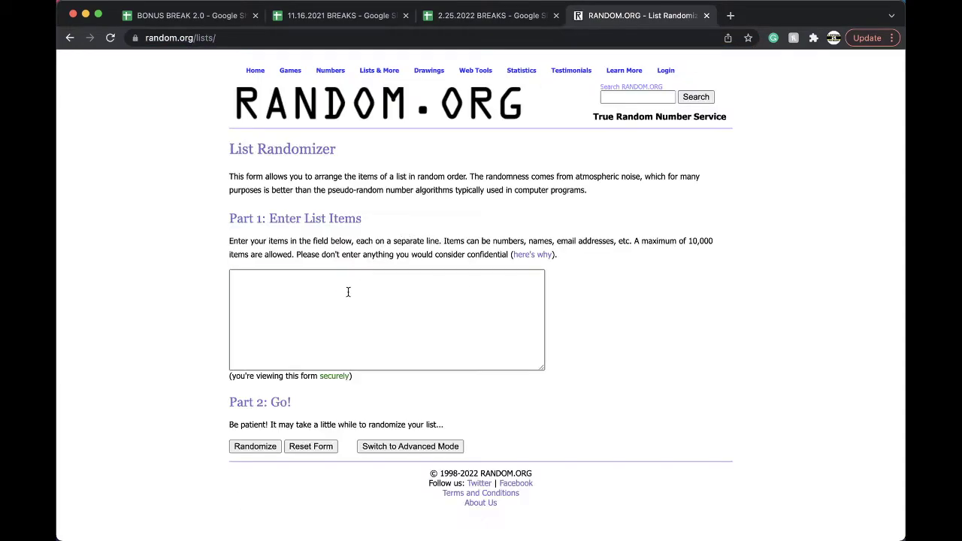
# Paste the copied buyer names into the List Randomizer and randomize the list five times
pyautogui.click(256, 446)
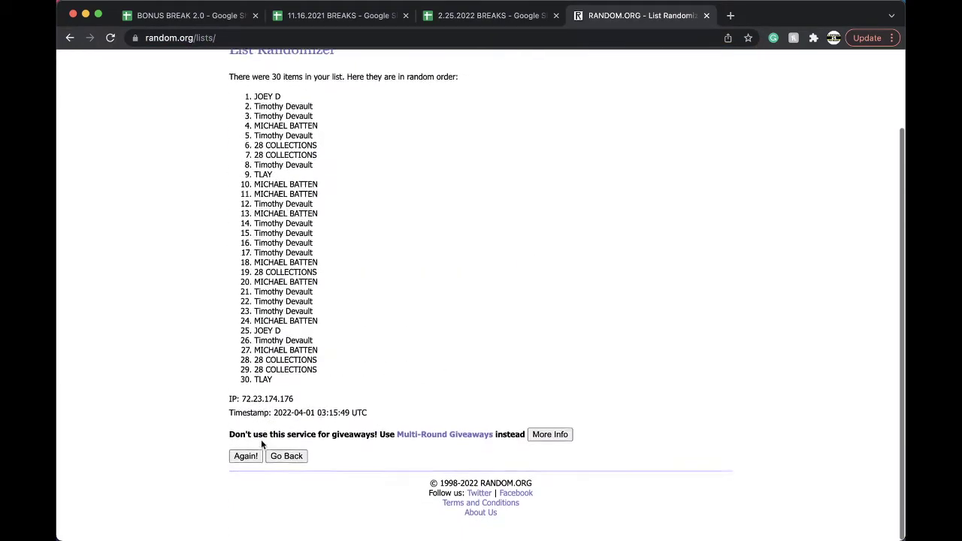
pyautogui.click(245, 465)
pyautogui.click(245, 465)
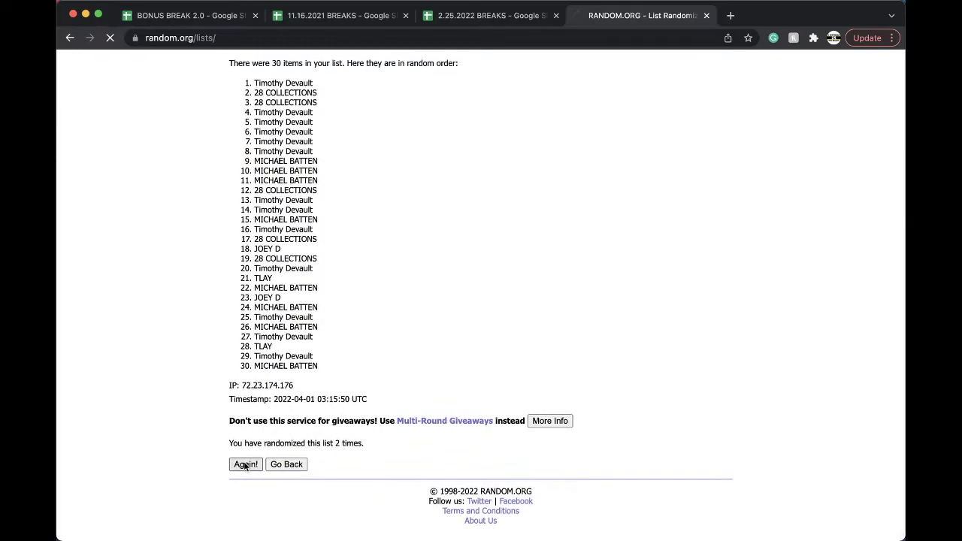
pyautogui.click(245, 464)
# Copy the randomized buyer names and paste them into the #51 sheet's column B, starting at B1
pyautogui.moveTo(255, 195); pyautogui.dragTo(363, 480)
pyautogui.press('super+c')
pyautogui.scroll(-3, 376, 389)
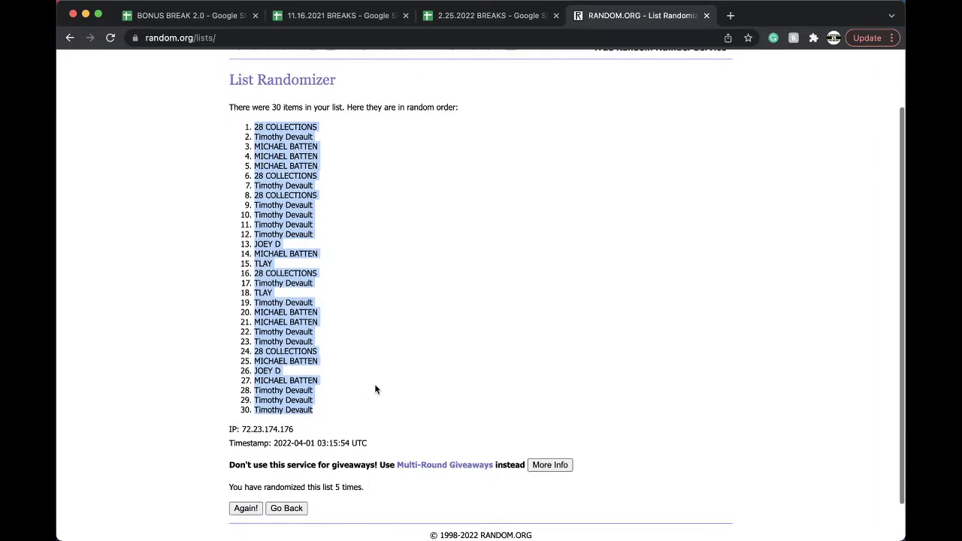
pyautogui.click(488, 15)
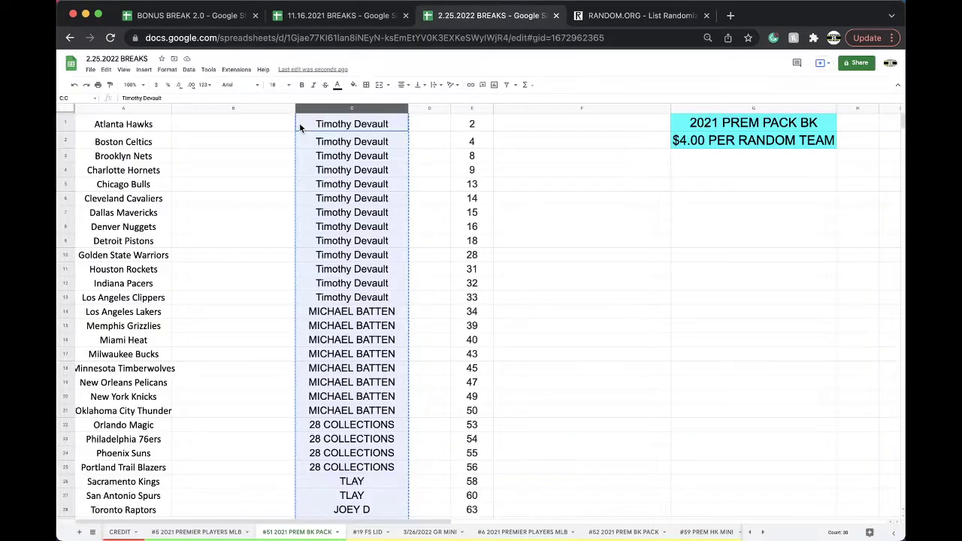
pyautogui.click(237, 122)
pyautogui.press('super+v')
# Set the pasted column B names to font size 18 and sort the sheet by column B from A to Z
pyautogui.click(278, 84)
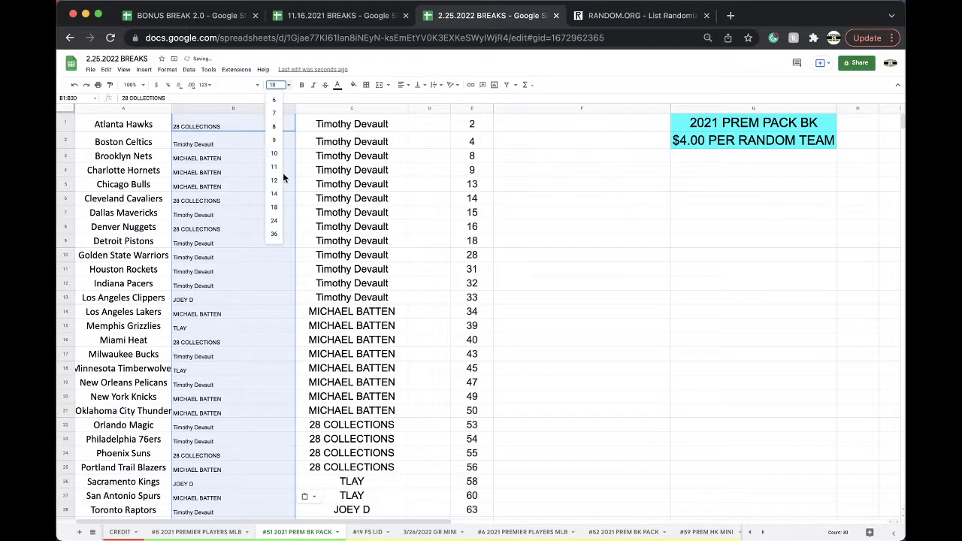
pyautogui.click(272, 204)
pyautogui.click(189, 69)
pyautogui.moveTo(260, 85)
pyautogui.click(326, 88)
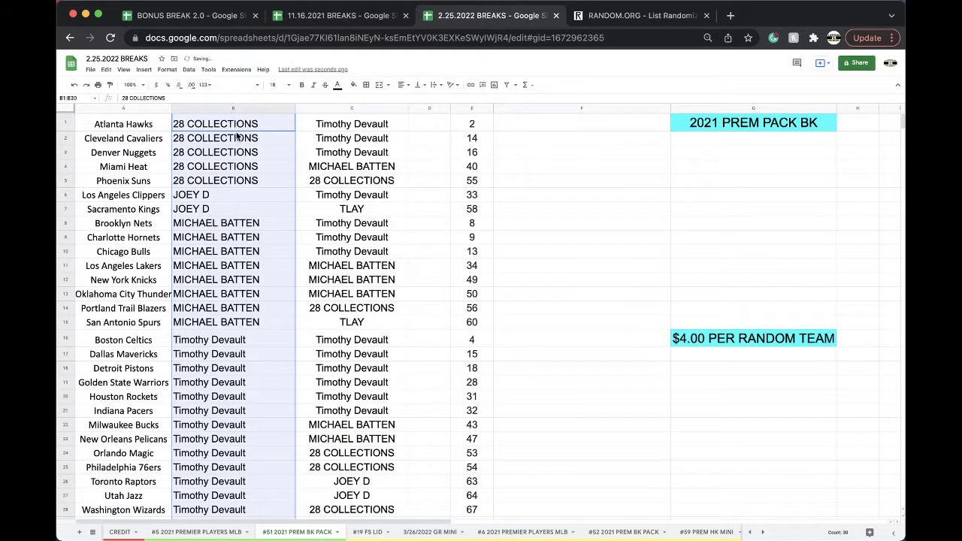
# Review which teams each buyer received in columns A and B of the sorted #51 sheet
pyautogui.click(223, 181)
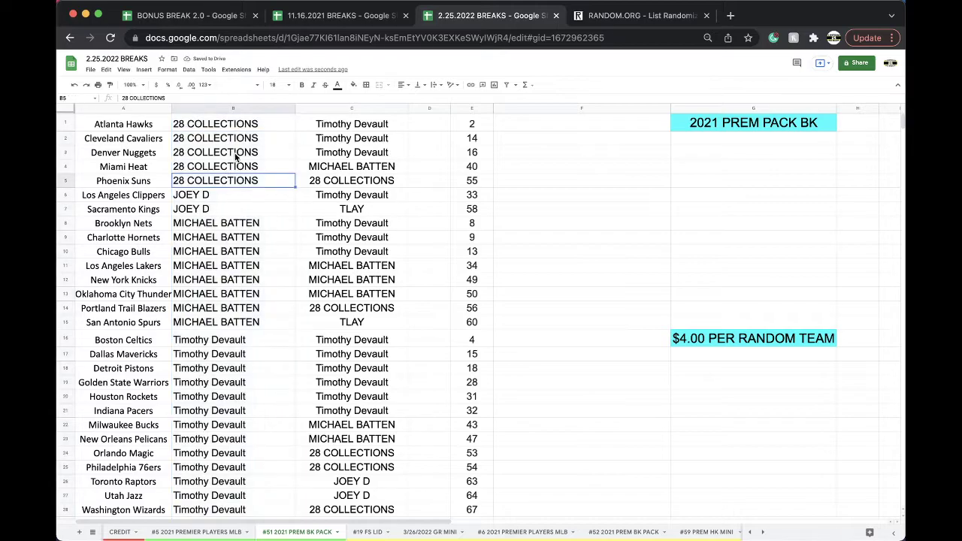
pyautogui.scroll(-1, 237, 158)
pyautogui.scroll(-2, 229, 182)
pyautogui.click(230, 181)
pyautogui.moveTo(230, 193); pyautogui.dragTo(225, 277)
pyautogui.scroll(-2, 227, 270)
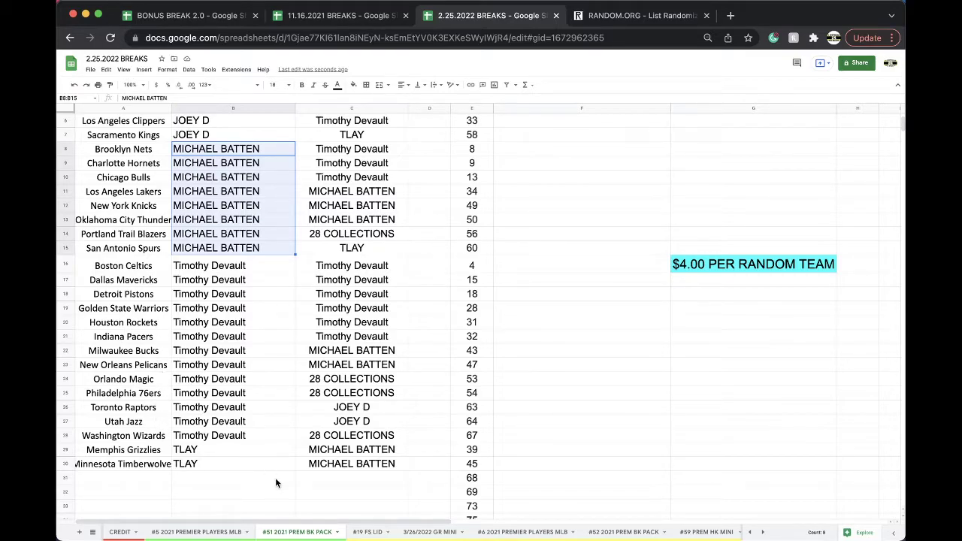
pyautogui.scroll(3, 239, 425)
pyautogui.click(368, 531)
pyautogui.click(330, 533)
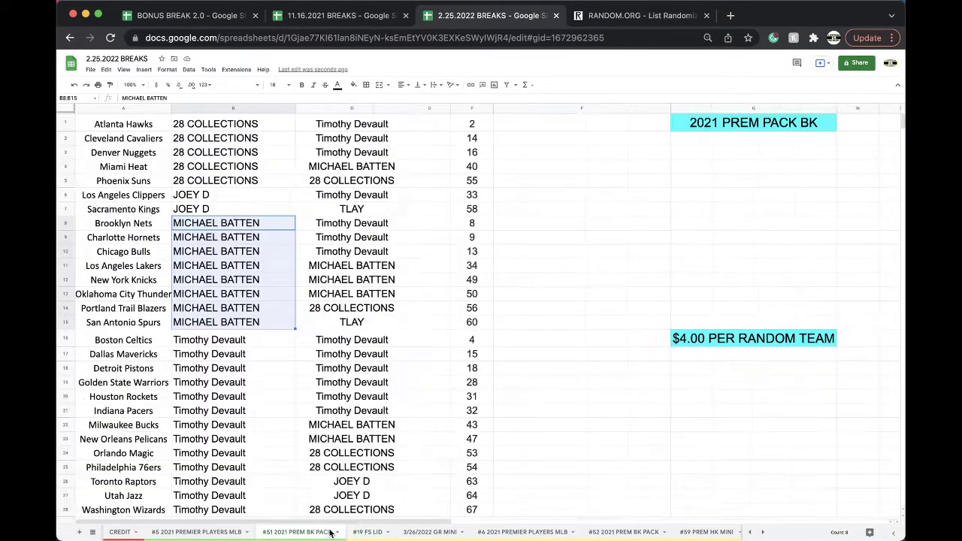